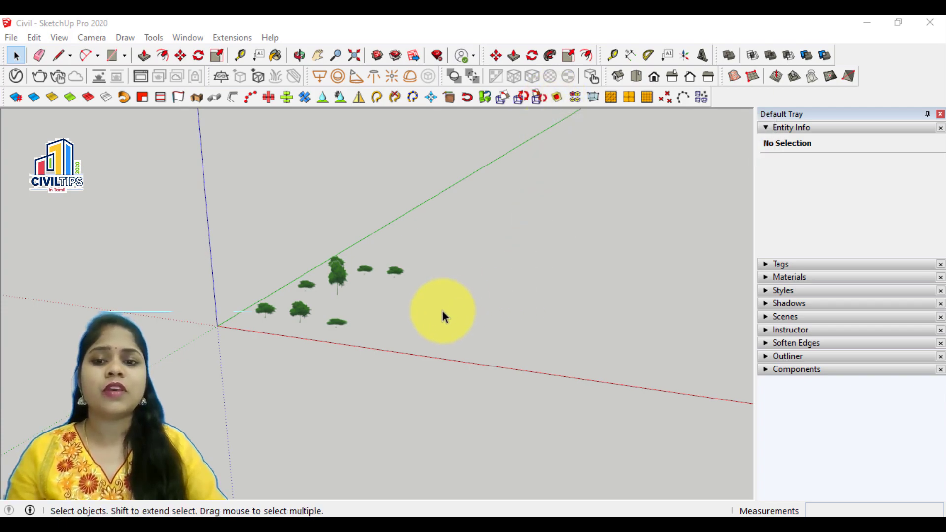
Window-select all eight tree and shrub components and toggle them to outlined box proxies
middle_drag(368, 329, 237, 231)
drag(238, 232, 436, 374)
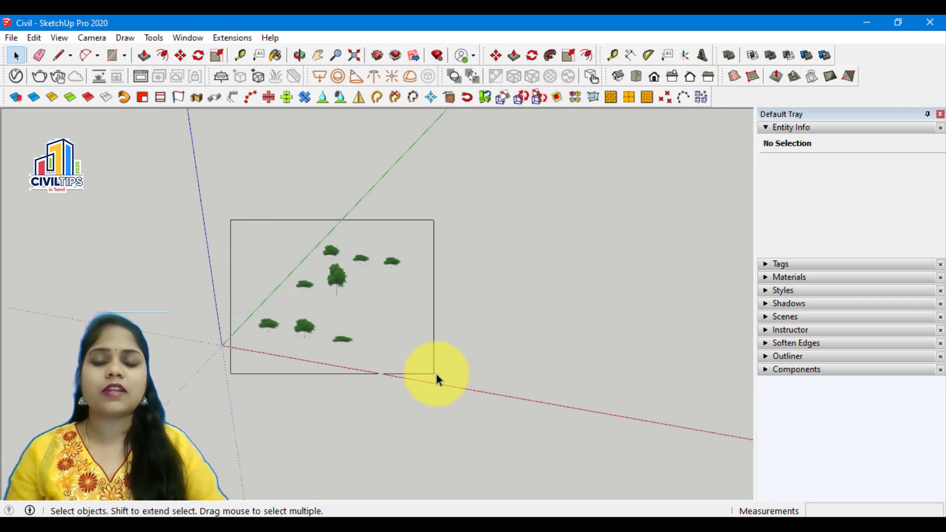
click(554, 98)
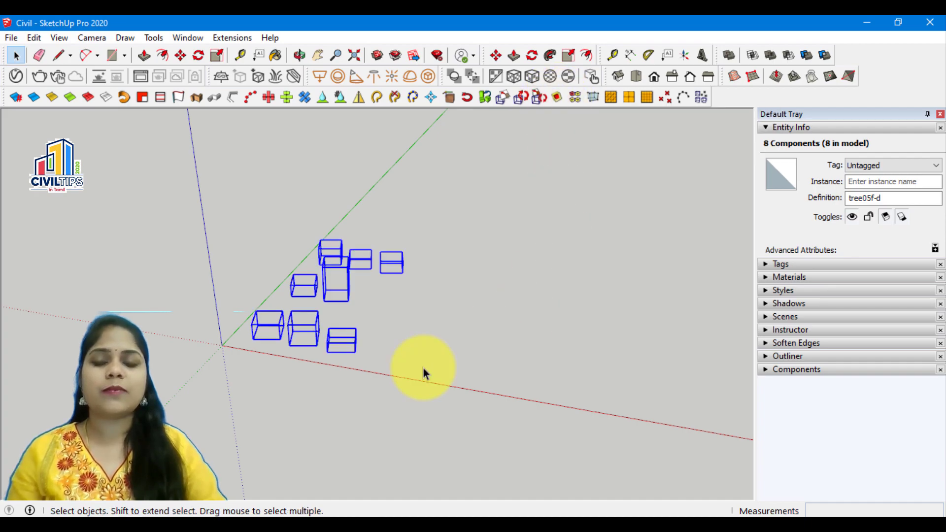
click(382, 239)
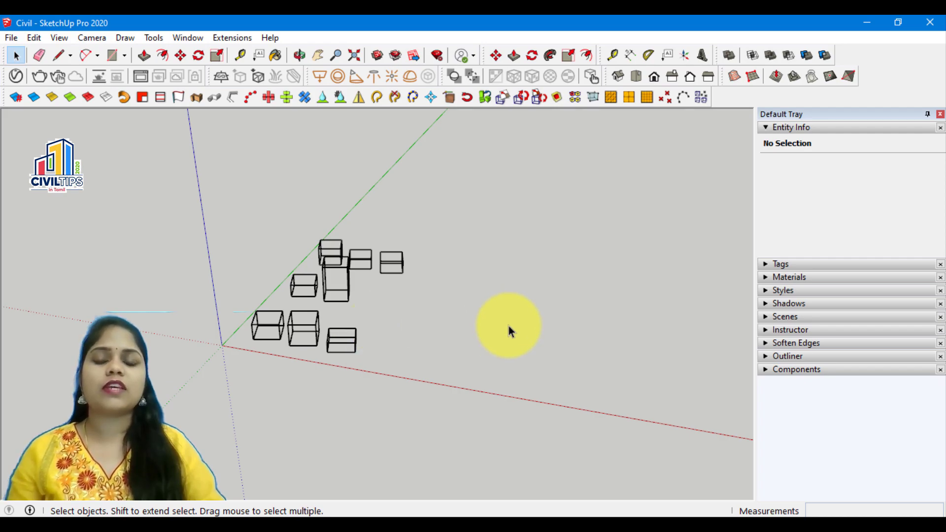
middle_drag(514, 339, 511, 329)
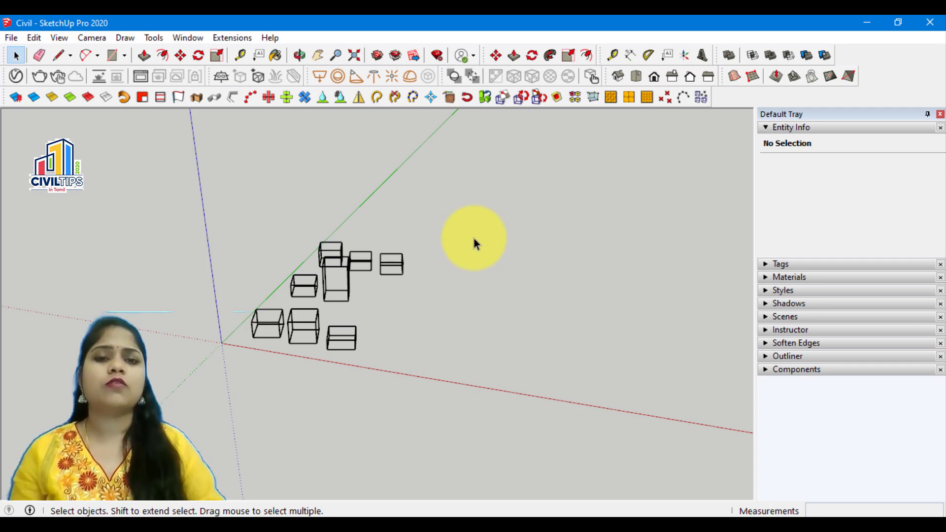
Window-select the eight proxy boxes and toggle them back to full tree and shrub geometry
click(558, 102)
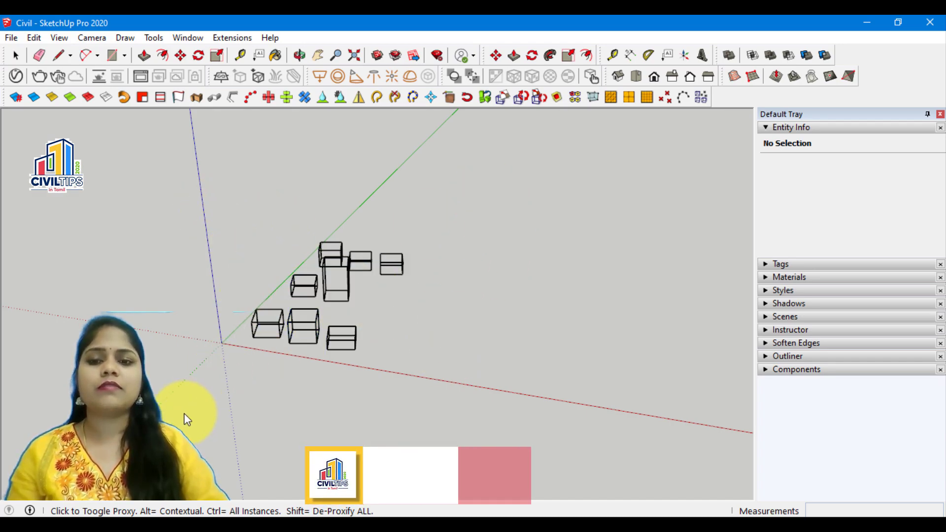
key(space)
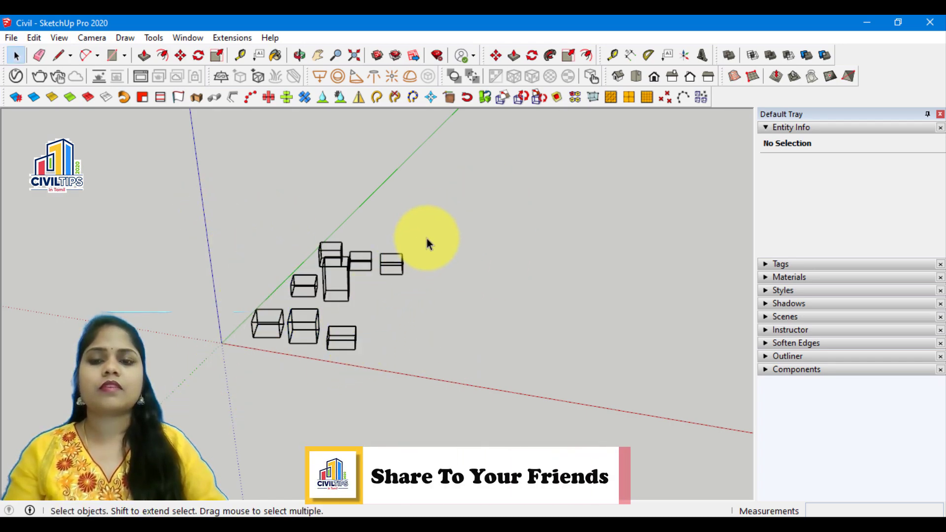
drag(426, 238, 260, 358)
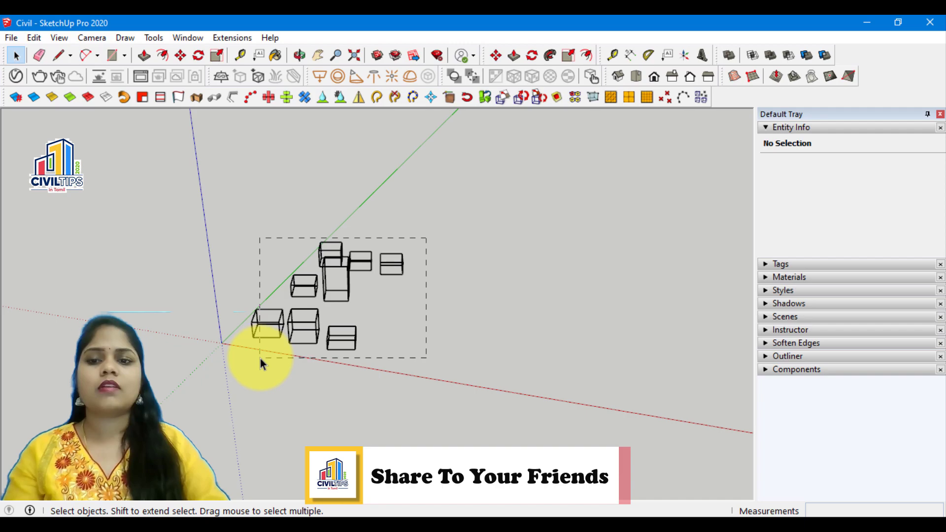
click(556, 97)
click(488, 325)
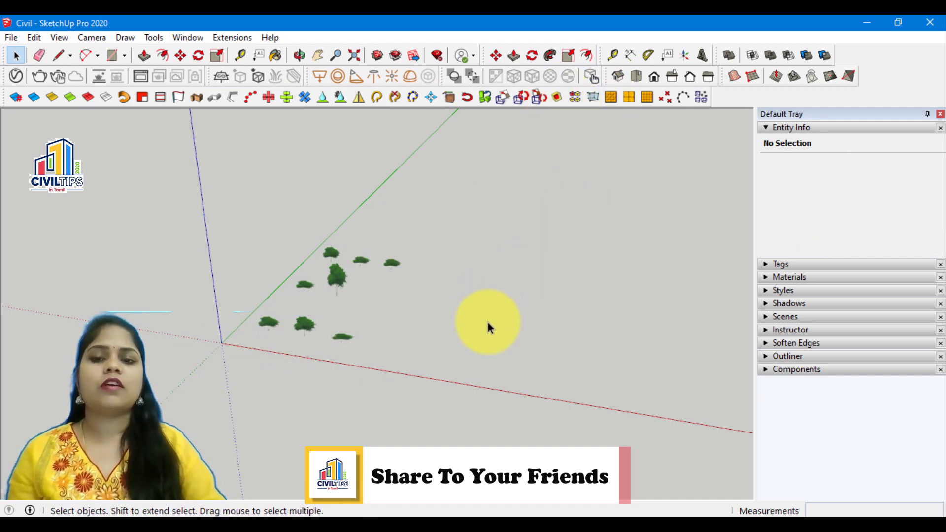